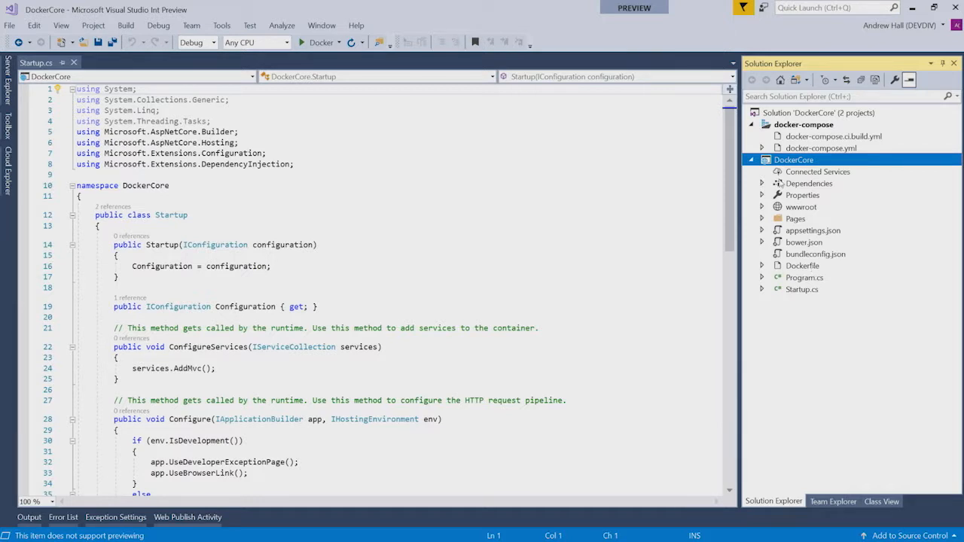
Open the Publish page for the DockerCore project from its Solution Explorer context menu
right_click(787, 164)
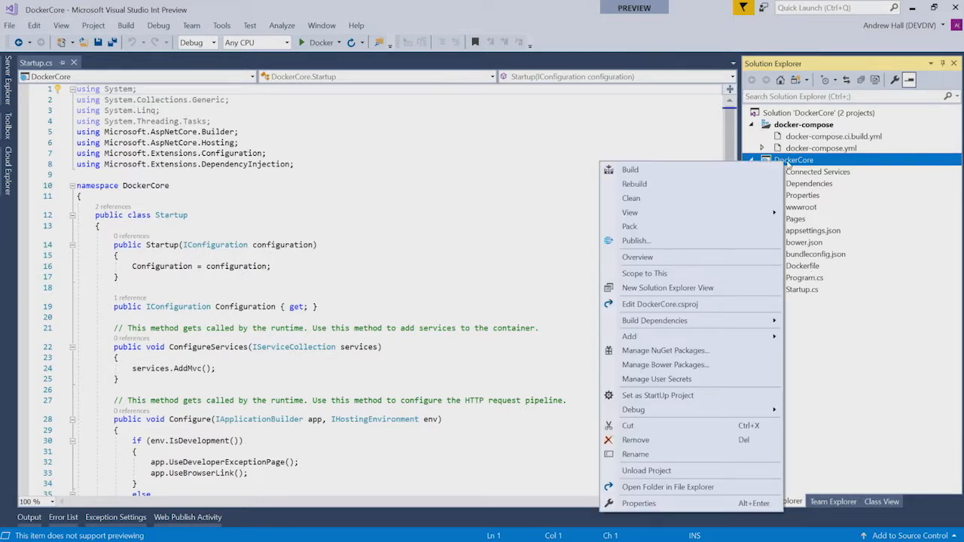
click(710, 242)
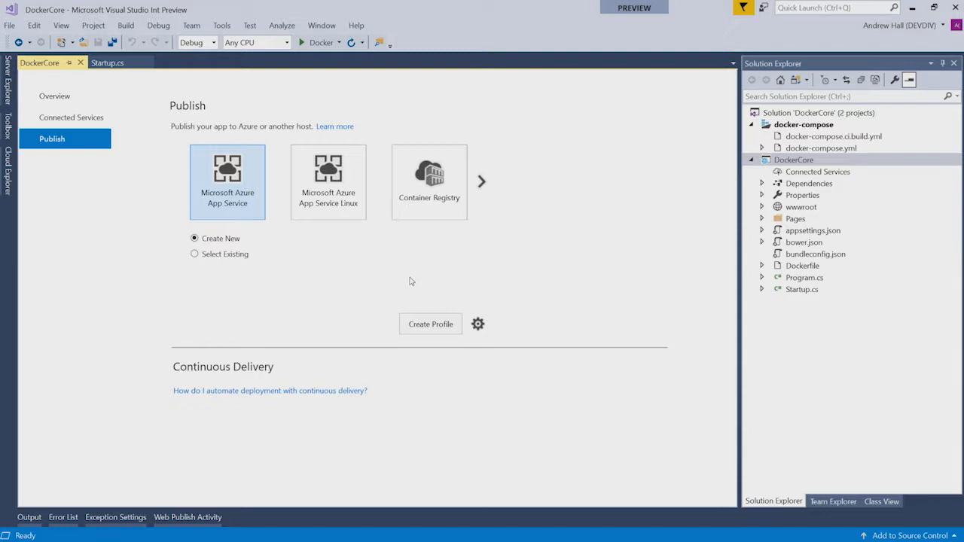
Browse all publish targets, then choose Container Registry with Create New Azure Container Registry
click(481, 182)
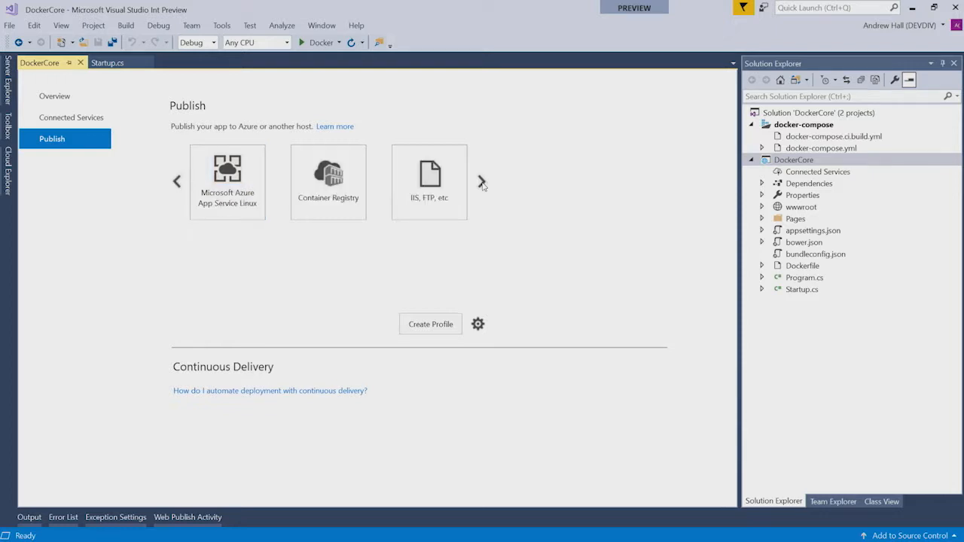
click(482, 183)
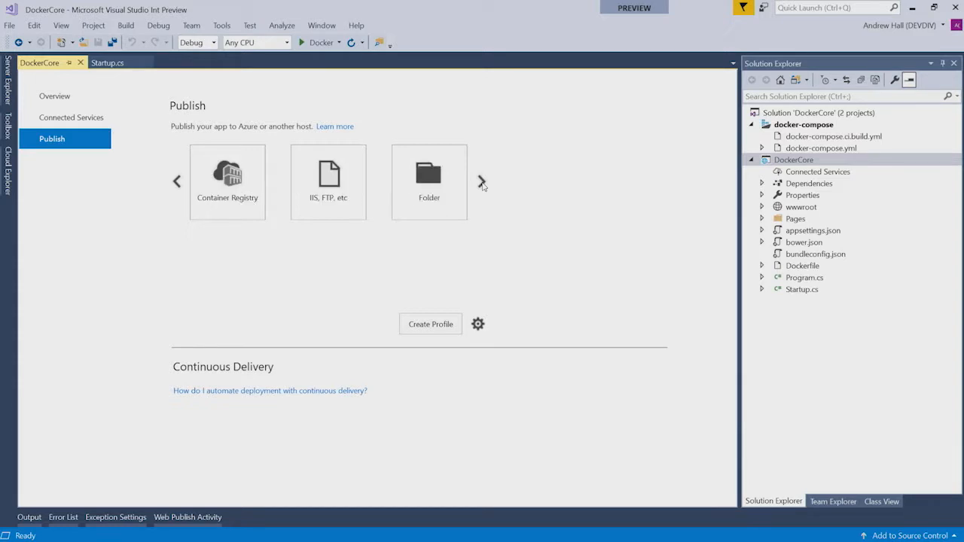
click(482, 182)
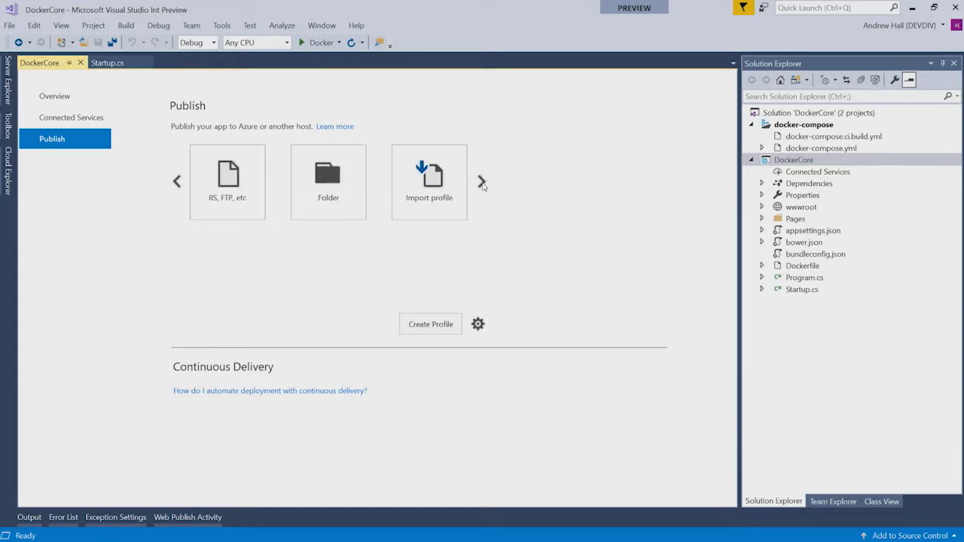
click(481, 183)
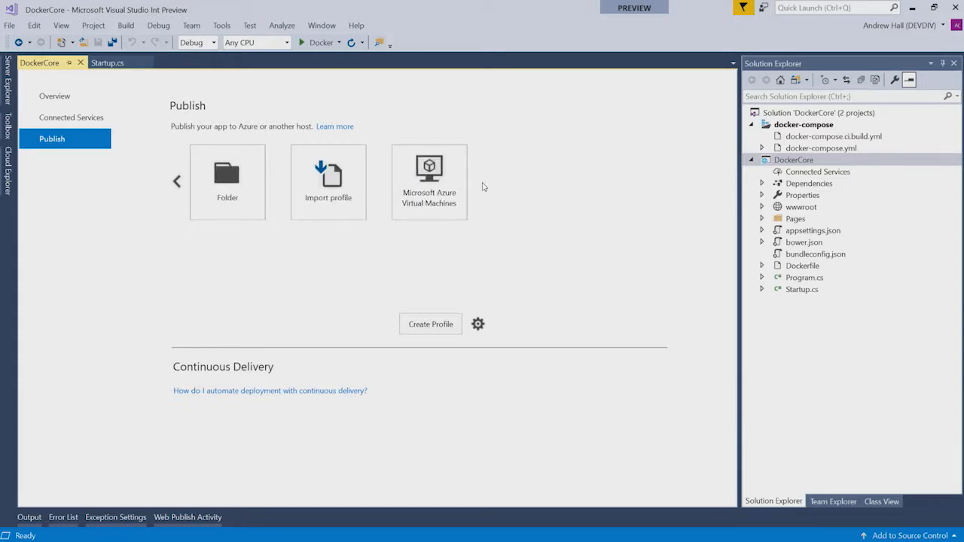
click(177, 186)
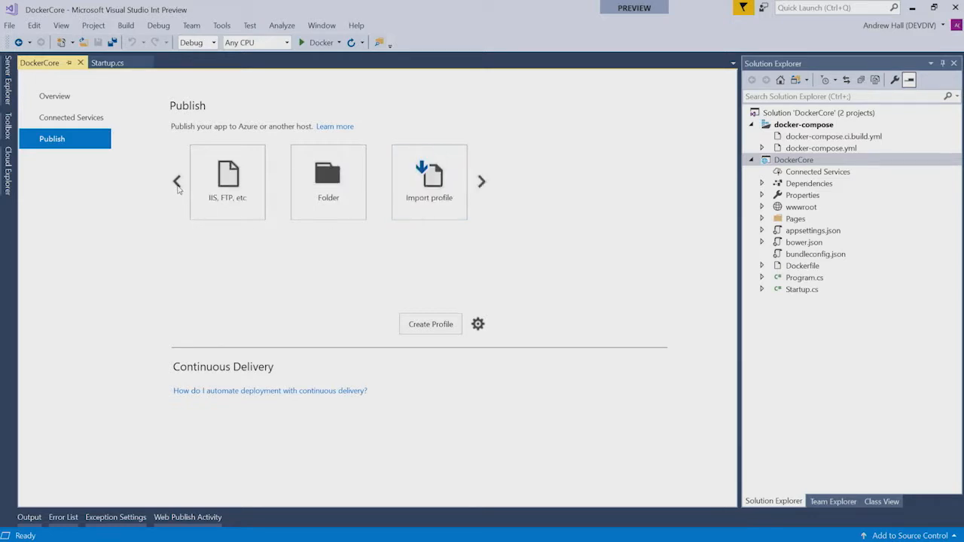
click(177, 187)
click(178, 186)
click(178, 186)
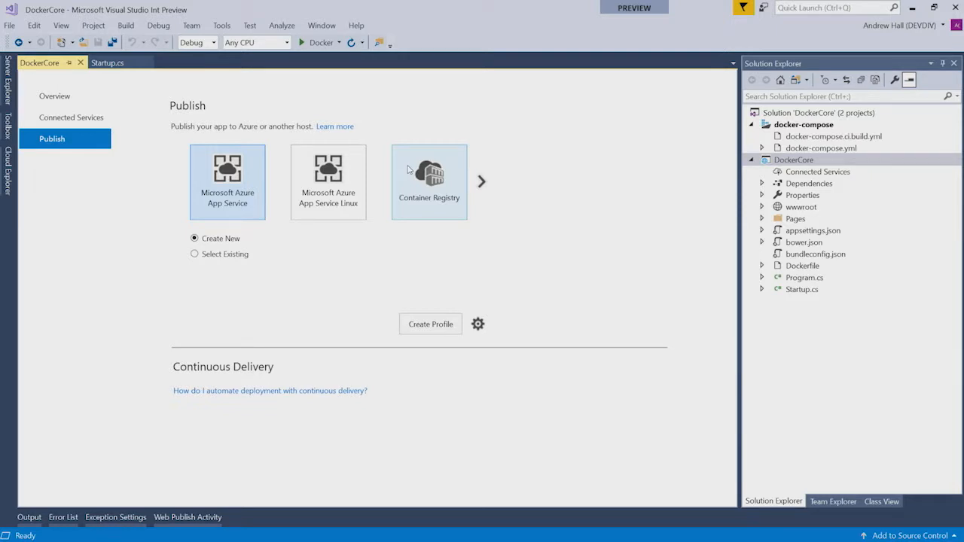
click(409, 170)
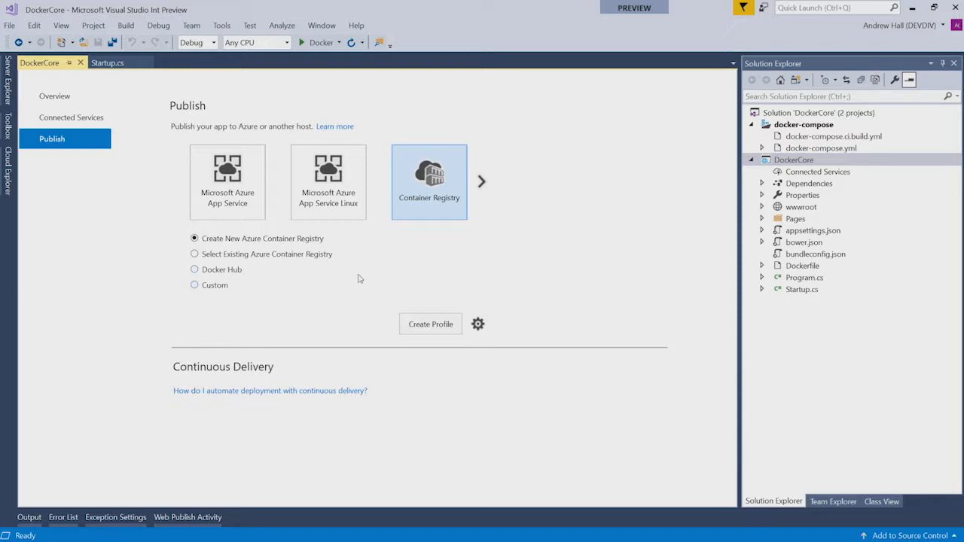
Keep Create Profile as the publish action and create the profile to reach the new registry setup
click(478, 325)
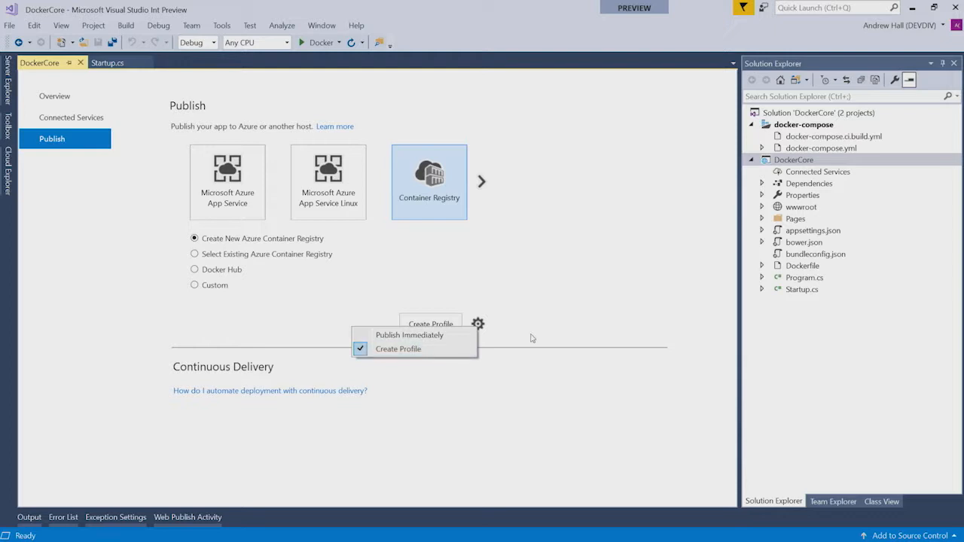
click(554, 314)
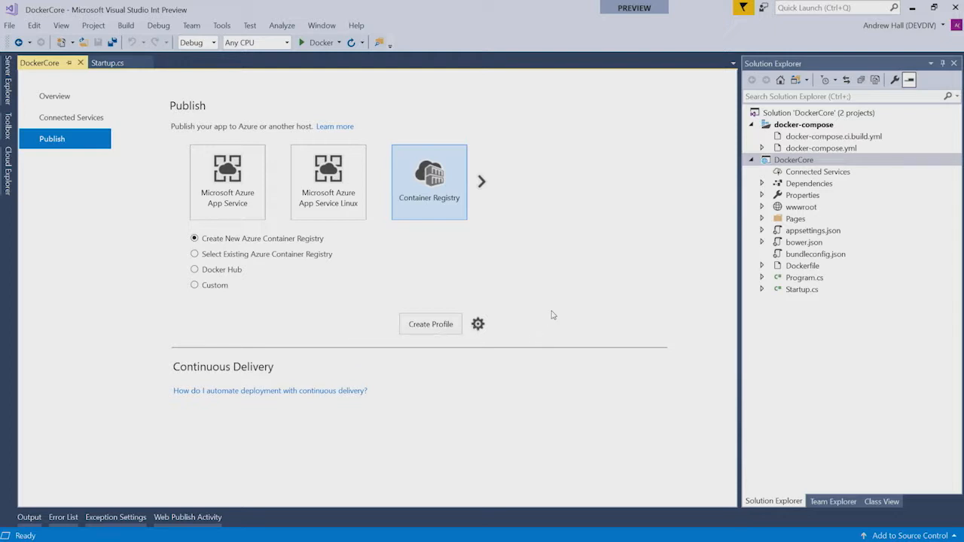
click(428, 324)
click(431, 324)
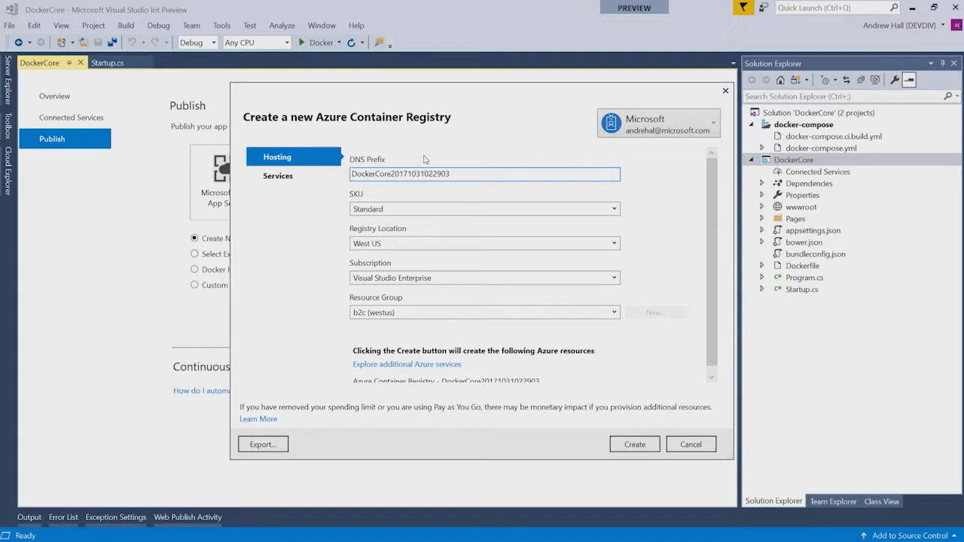
click(429, 214)
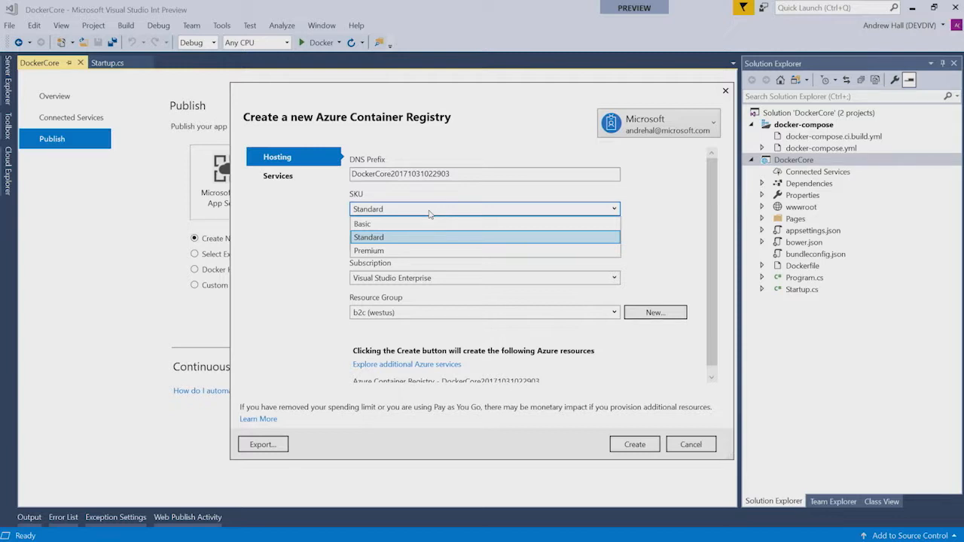
click(406, 238)
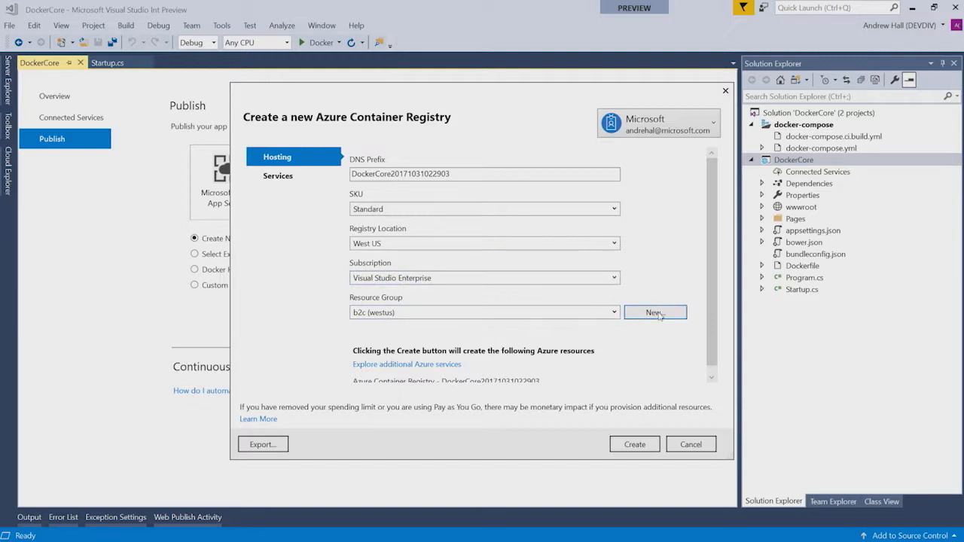
click(577, 313)
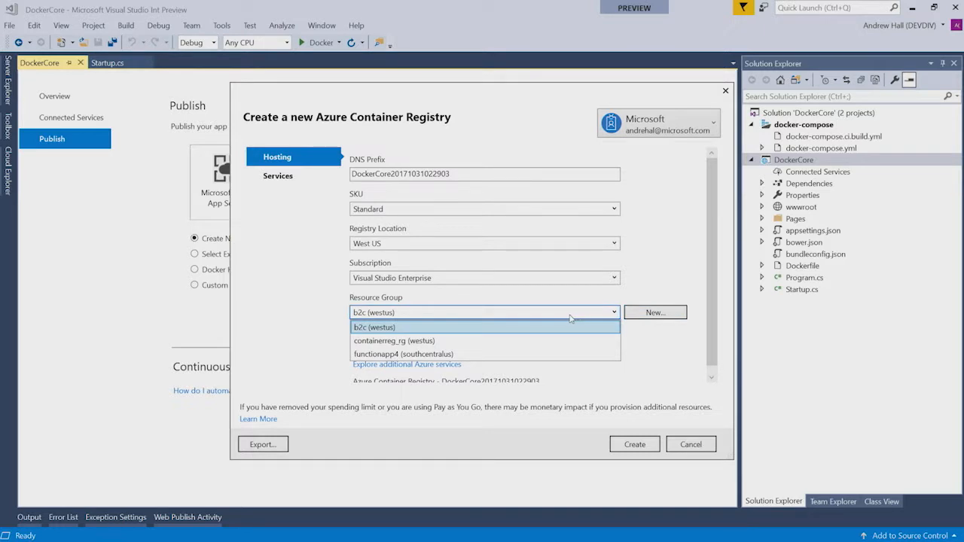
click(417, 341)
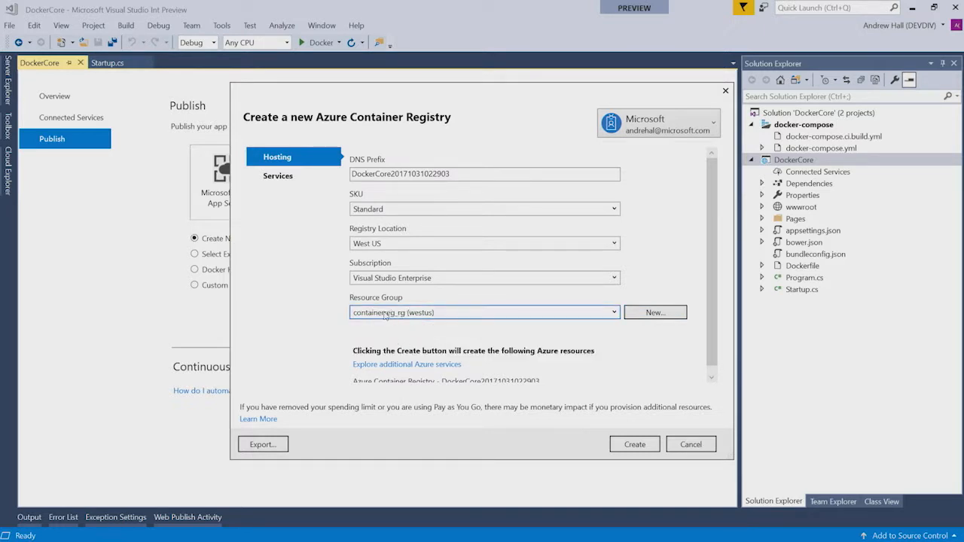
click(656, 313)
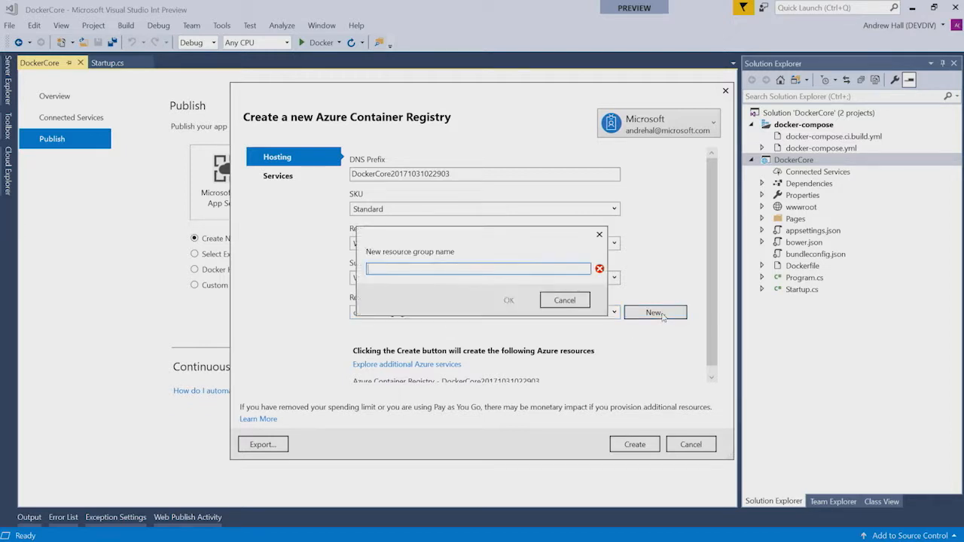
click(579, 302)
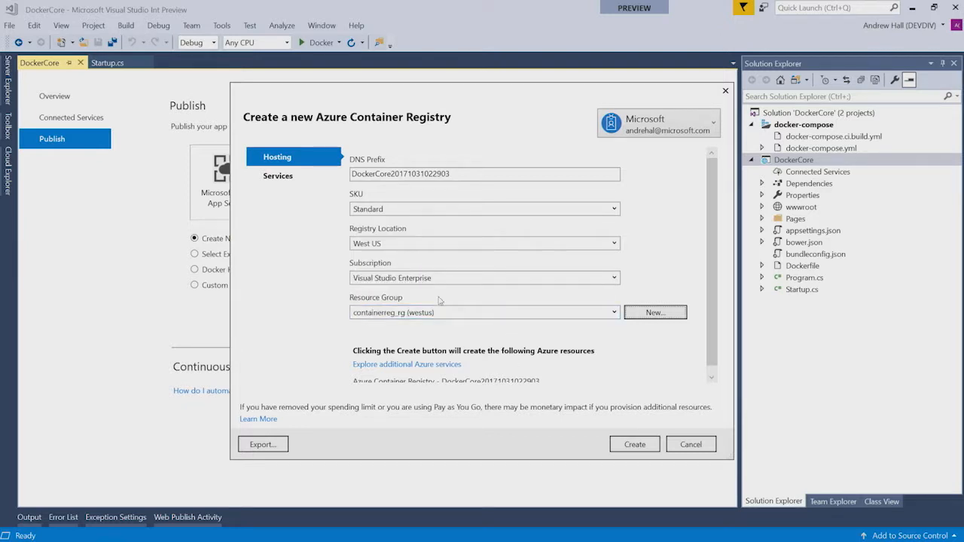
scroll(713, 319, down, 2)
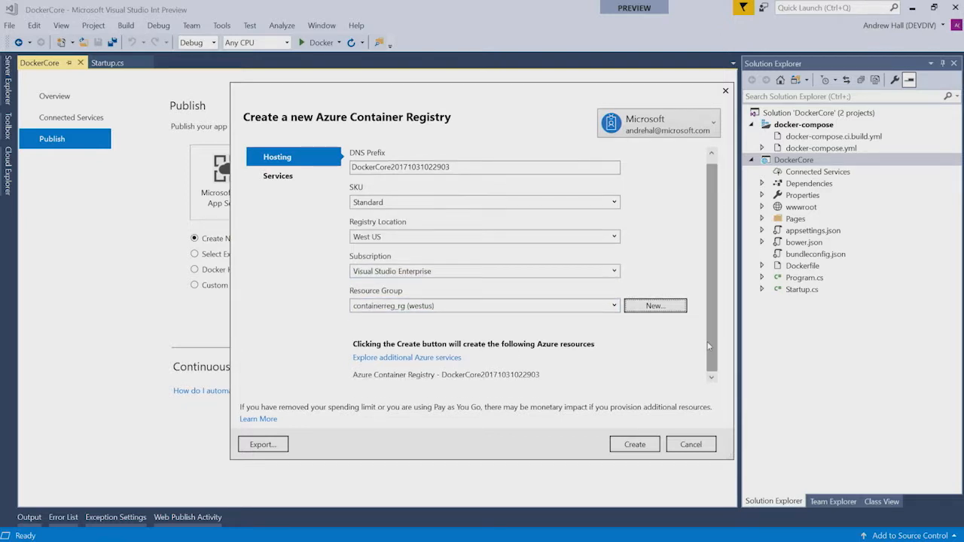
click(635, 445)
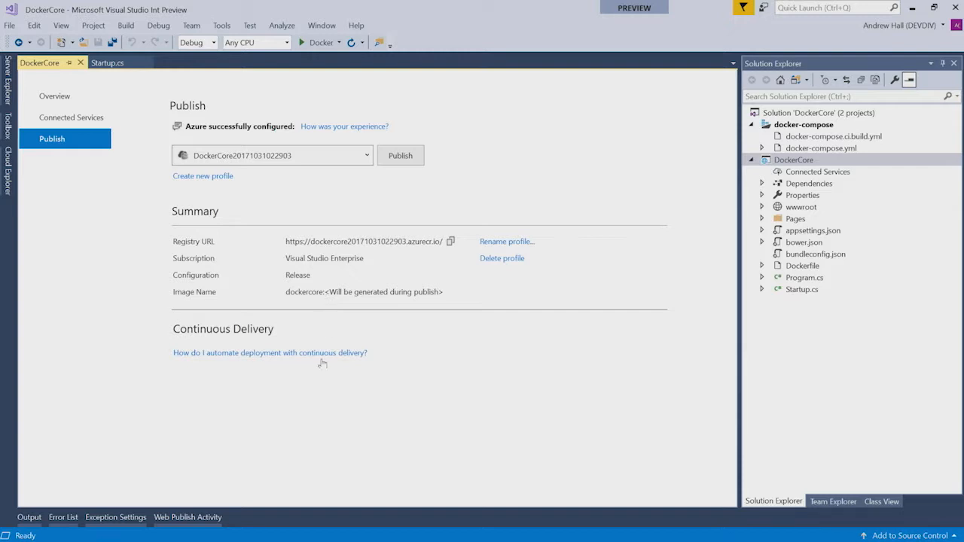
Open FunctionApp4's Application Settings, listing five settings including FUNCTIONS_EXTENSION_VERSION set to beta
mouse_move(309, 538)
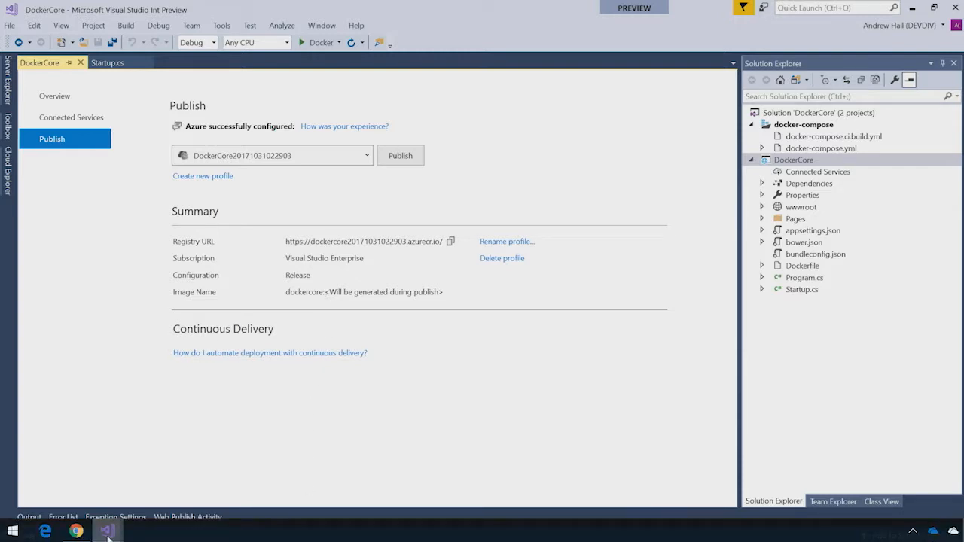
mouse_move(106, 533)
click(215, 495)
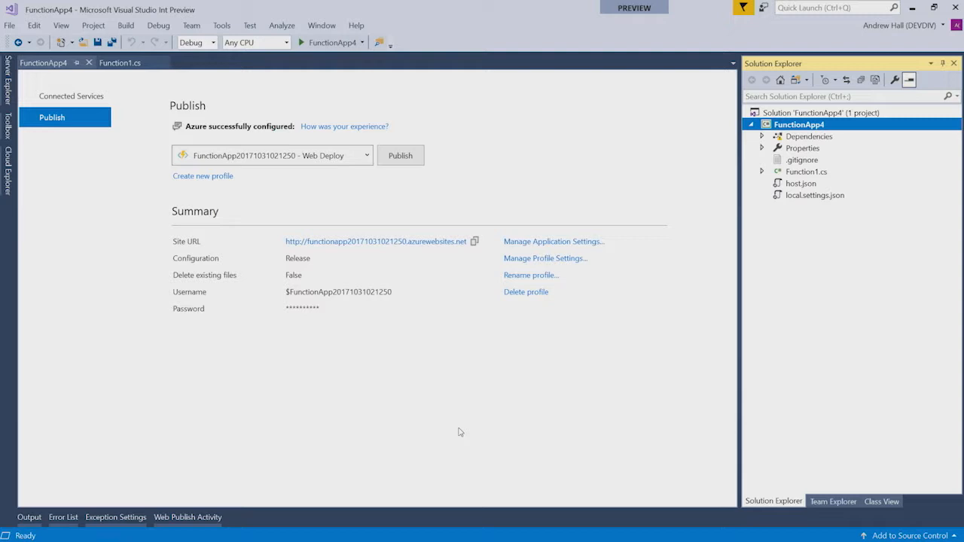
click(556, 242)
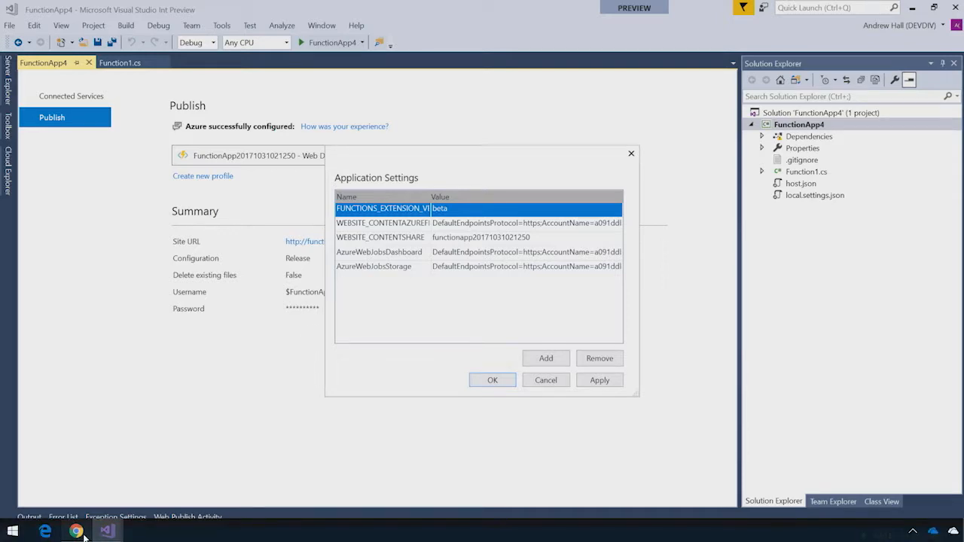
click(76, 531)
click(380, 367)
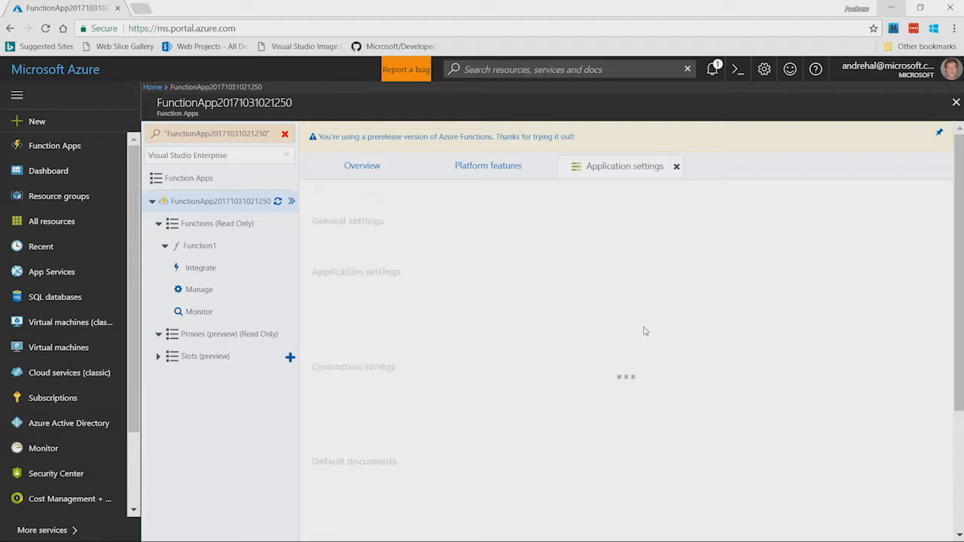
drag(954, 260, 955, 341)
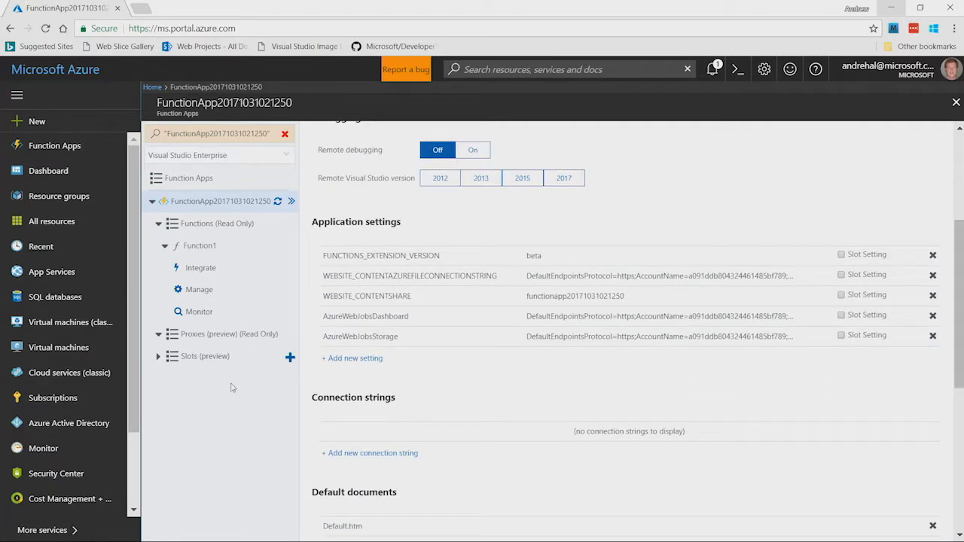
mouse_move(106, 534)
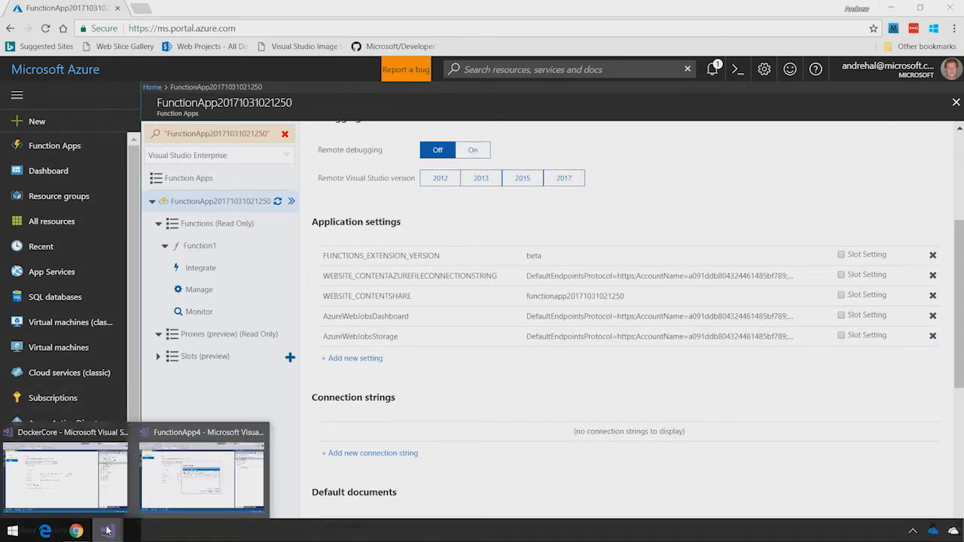
click(189, 491)
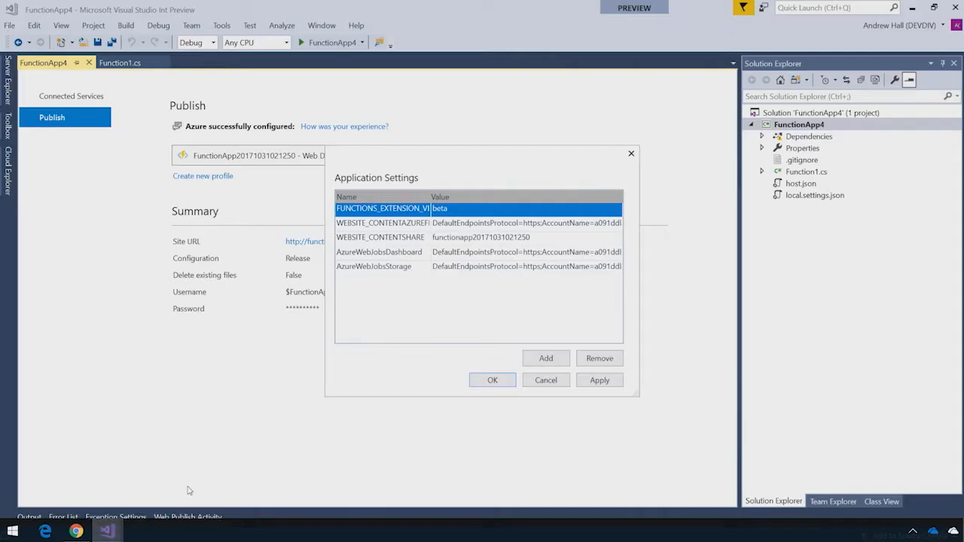
Add a 'Hello' application setting with value 'Connect()' and save it to Azure
click(545, 359)
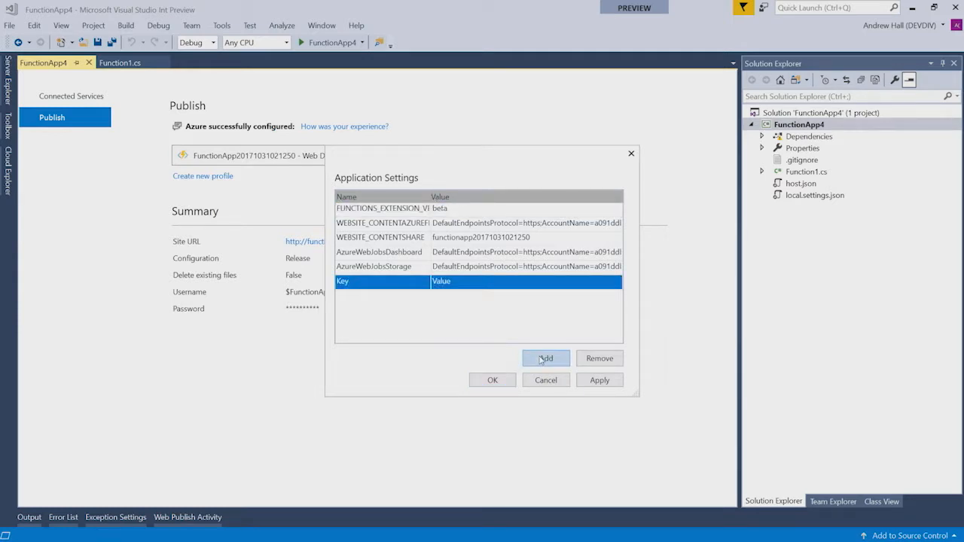
click(390, 282)
text(Hello)
key(Tab)
text(Connect())
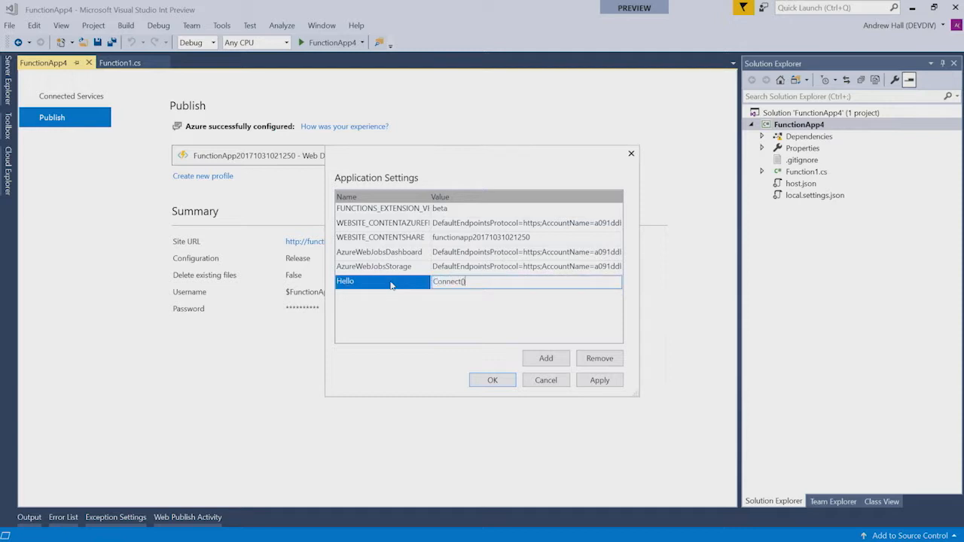
click(494, 381)
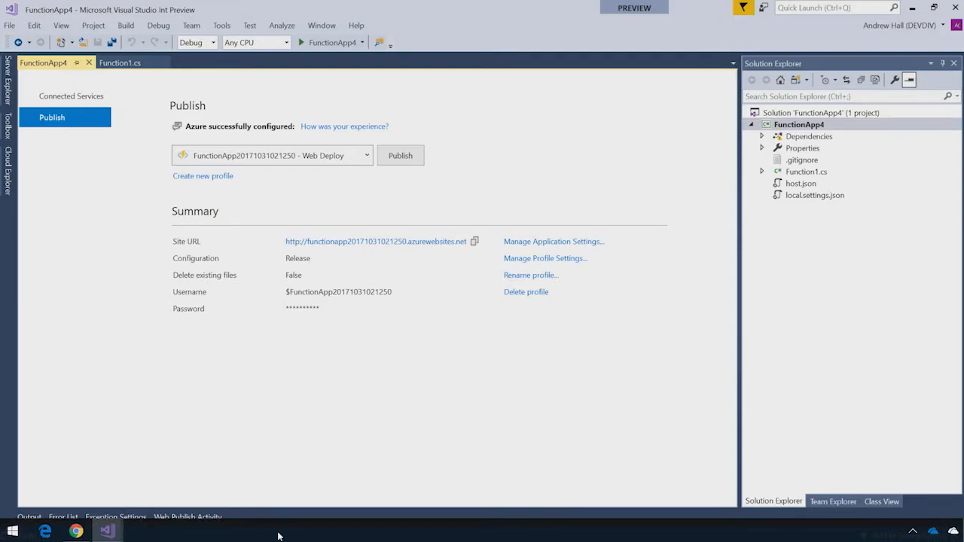
click(76, 534)
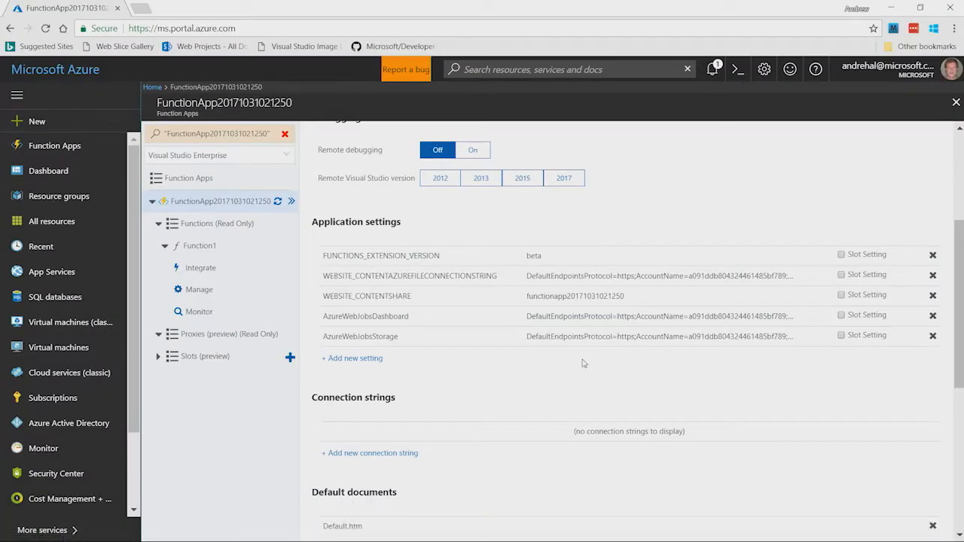
Reload the portal's Application settings to confirm Hello shows Connect(), then return to FunctionApp4
scroll(918, 210, up, 2)
scroll(918, 210, up, 1)
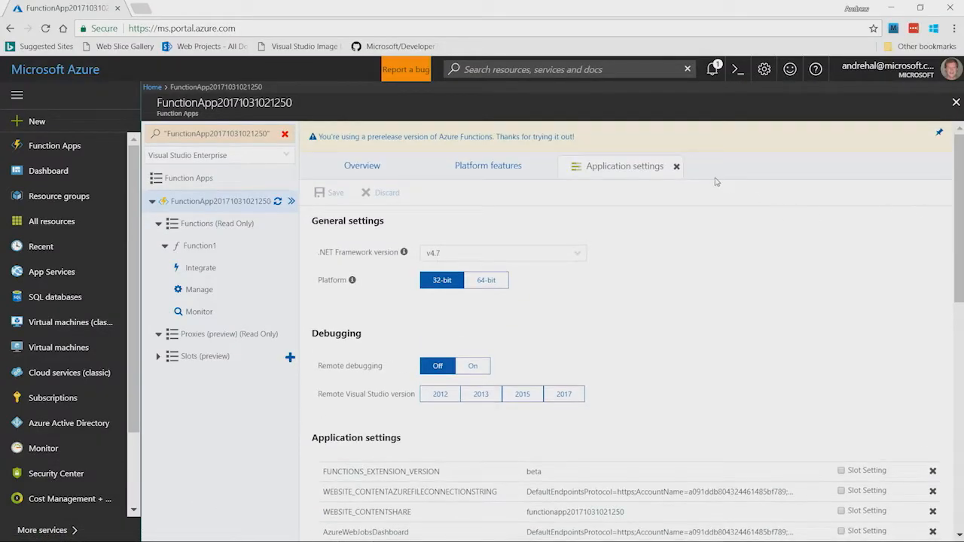
click(677, 166)
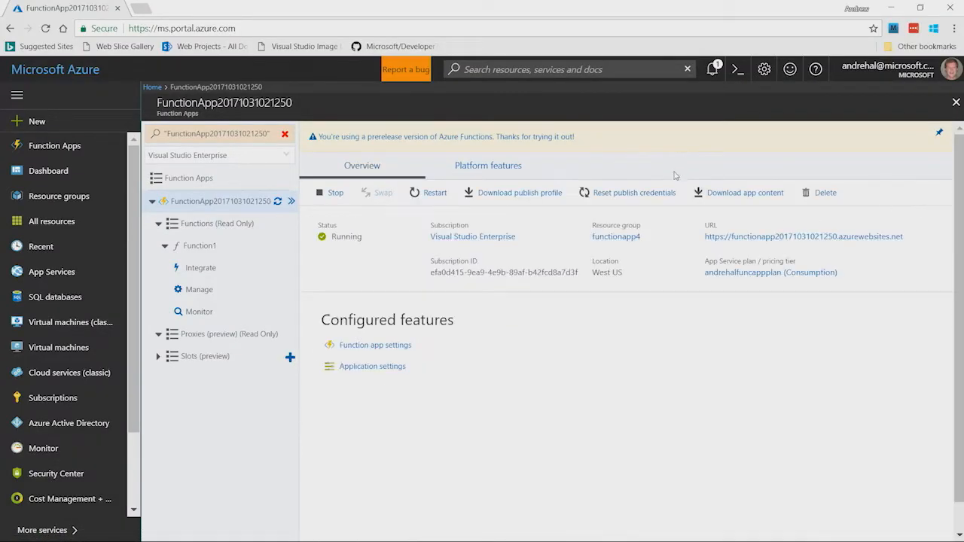
click(387, 367)
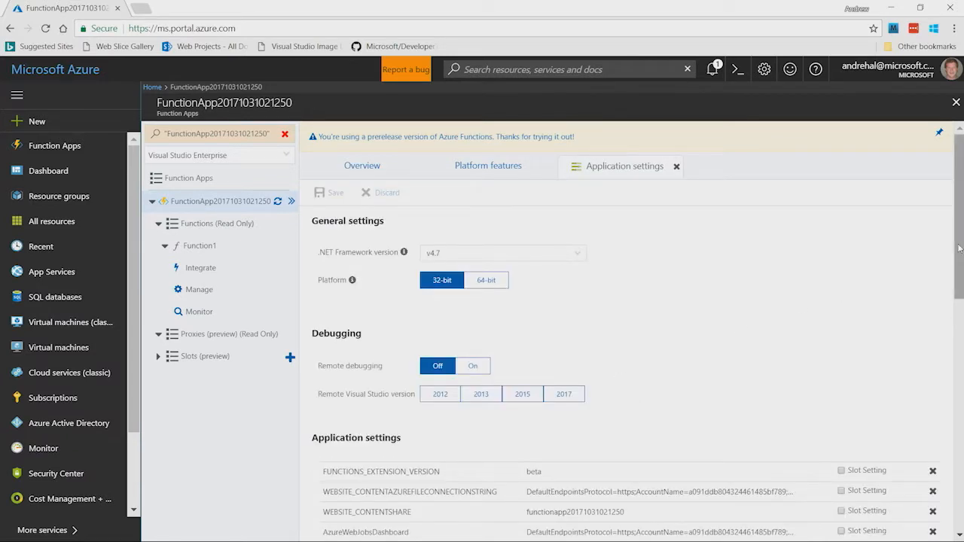
scroll(614, 453, down, 2)
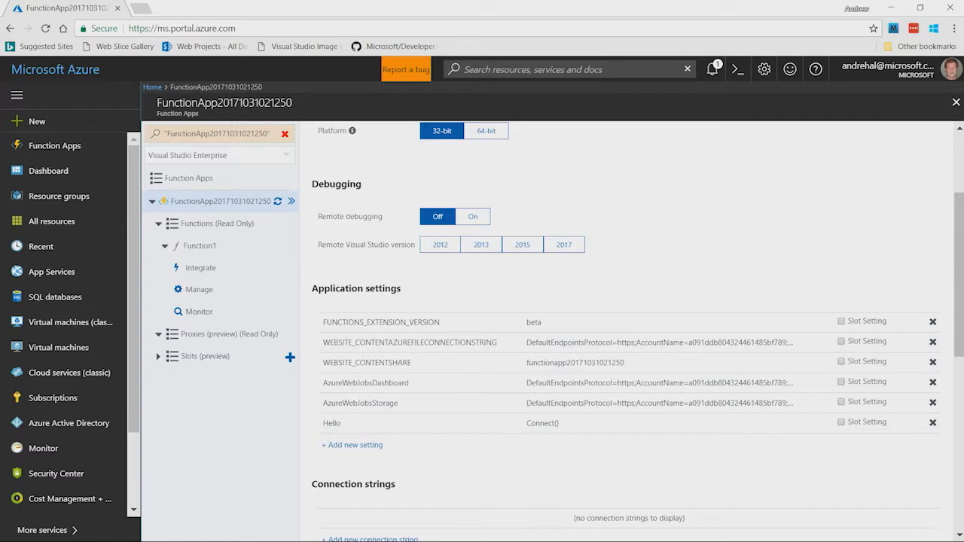
mouse_move(107, 531)
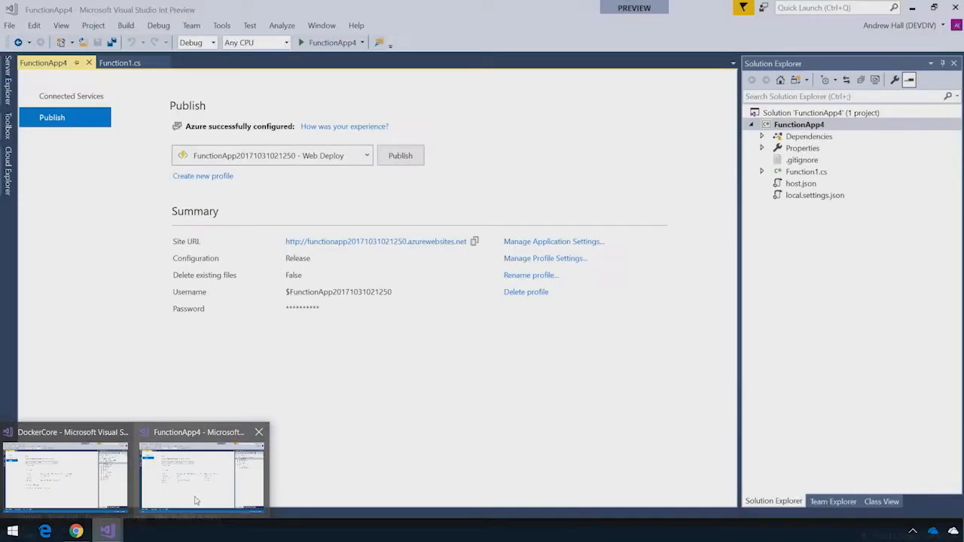
click(194, 500)
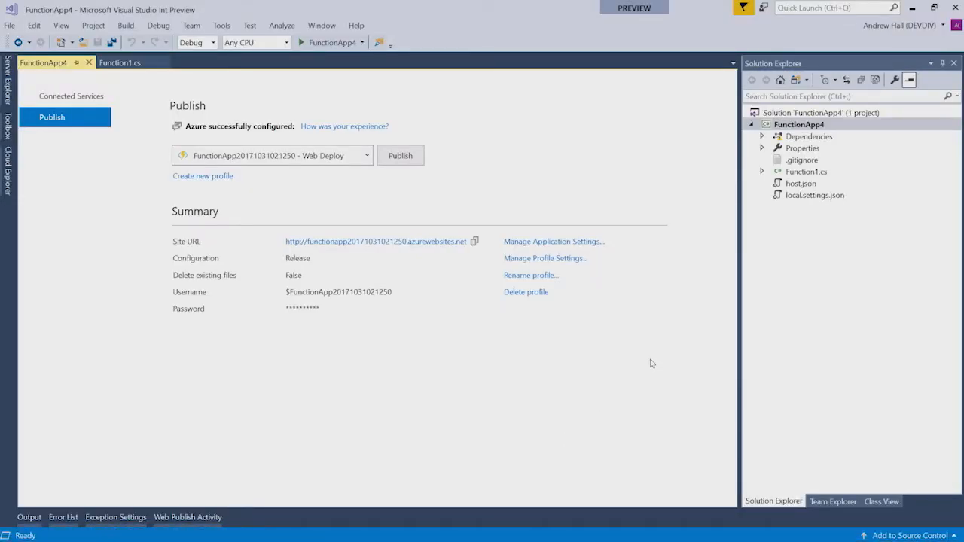